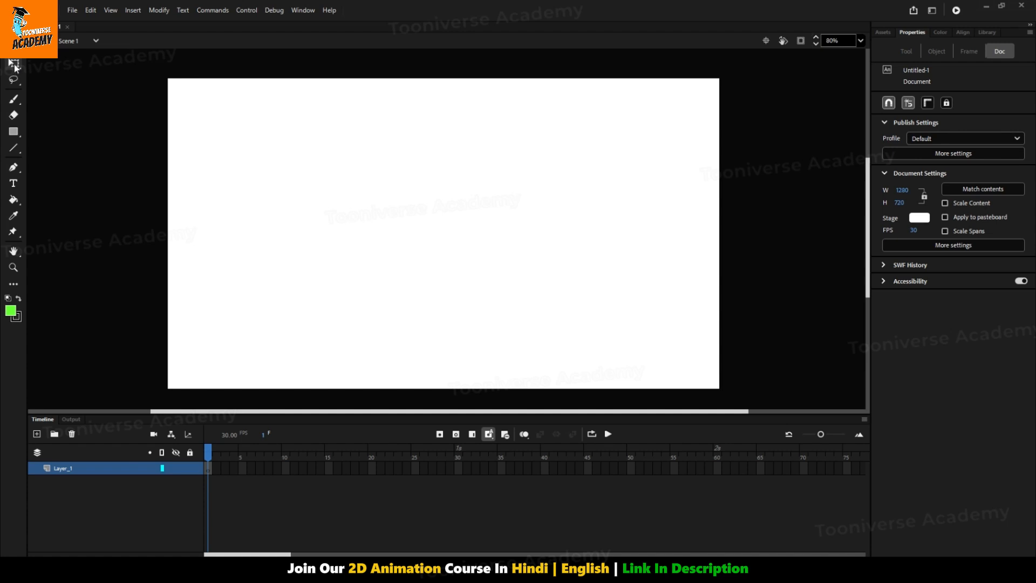
# Draw a green-filled circle with a black outline, about 384 px wide, near the middle of the stage
pyautogui.click(15, 66)
pyautogui.press('o')
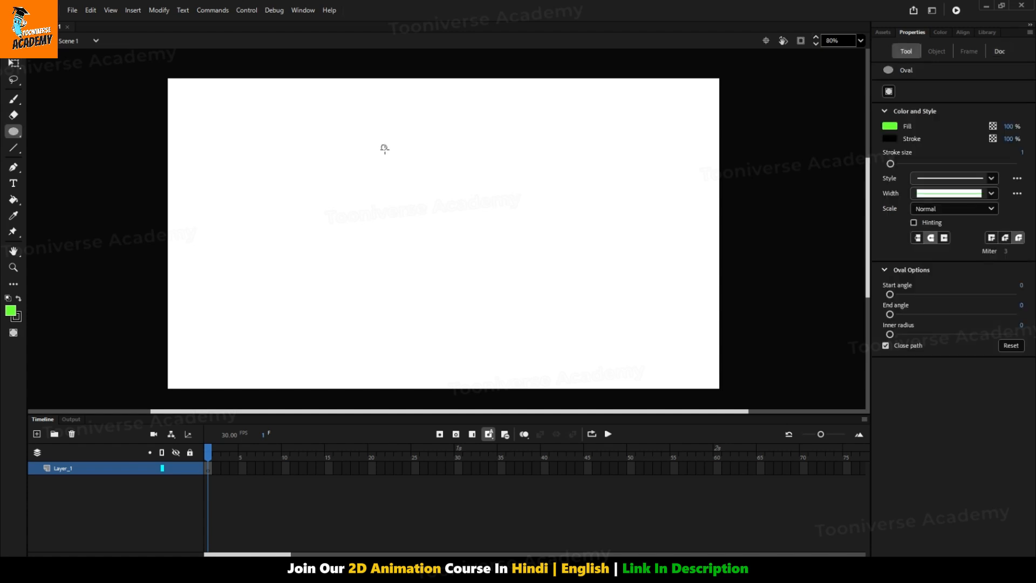
pyautogui.moveTo(383, 146); pyautogui.dragTo(530, 309)
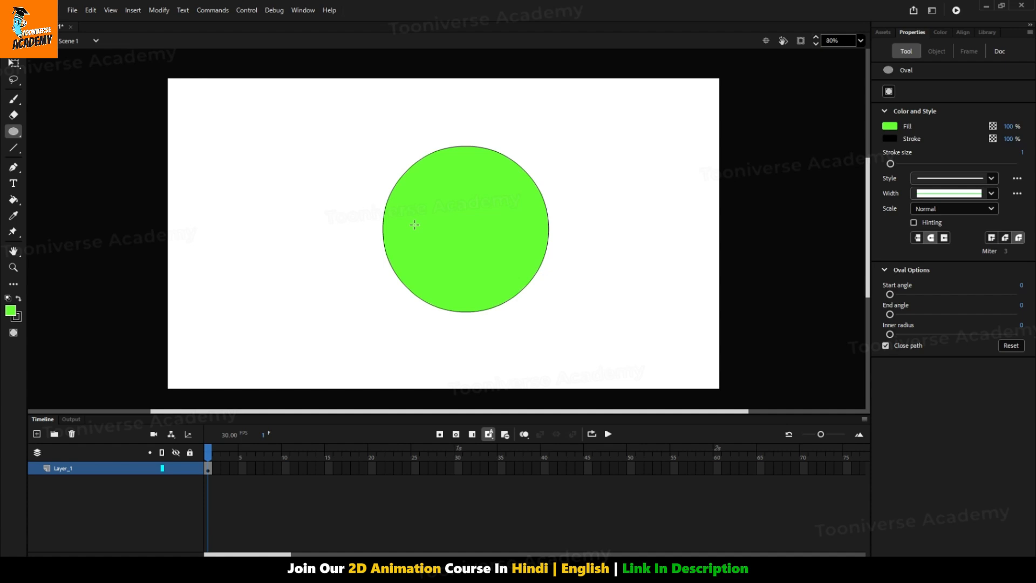
# Select the whole circle with Free Transform and stretch it about its centre into an oval about 613 by 518 px
pyautogui.press('q')
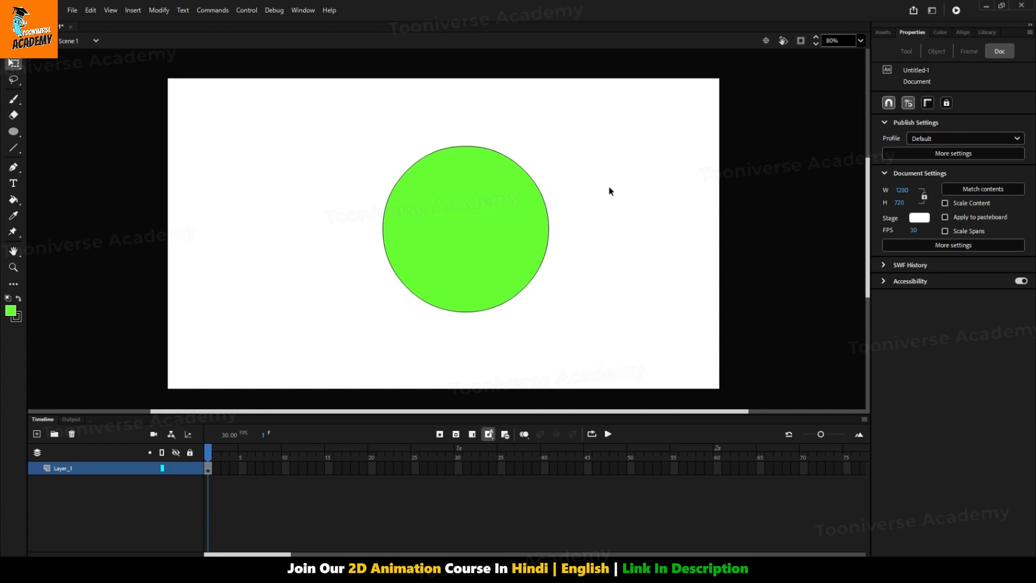
pyautogui.moveTo(581, 105); pyautogui.dragTo(377, 344)
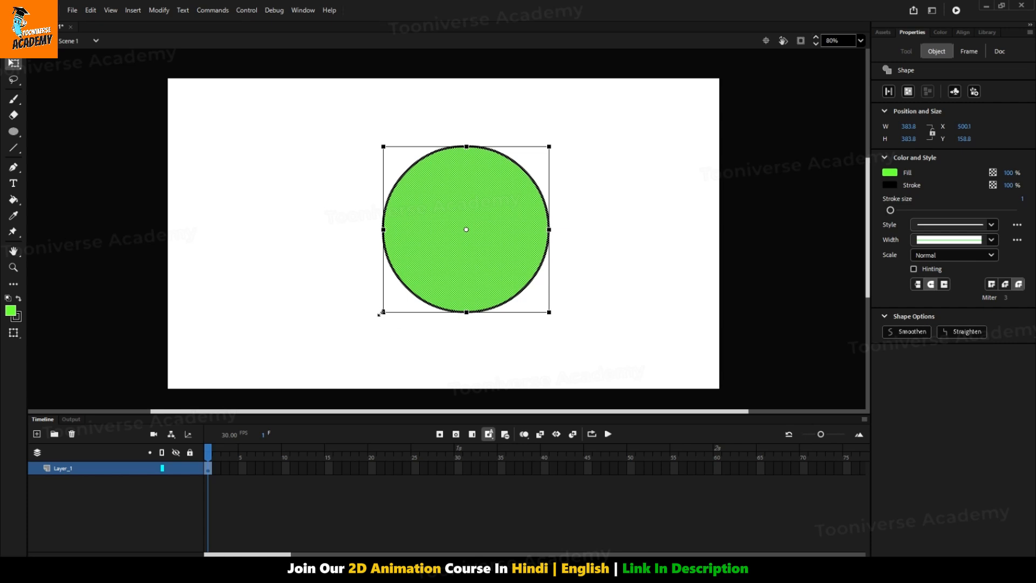
pyautogui.moveTo(382, 312); pyautogui.dragTo(334, 341)
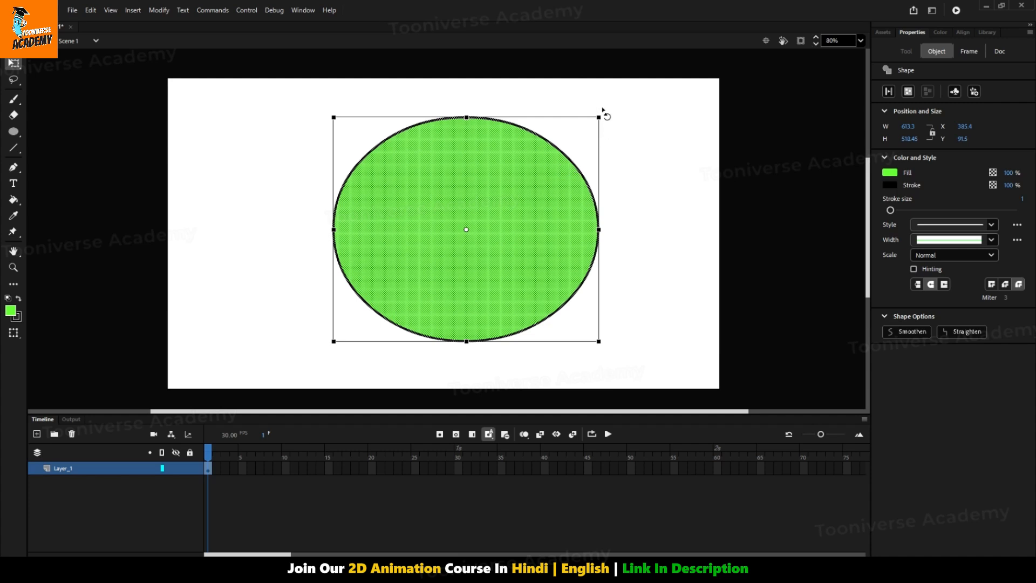
# Undo a trial rotation of the oval and resize it from its sides and corner to about 347 by 389 px
pyautogui.moveTo(603, 110); pyautogui.dragTo(568, 81)
pyautogui.hotkey('ctrl', 'z')
pyautogui.moveTo(595, 230); pyautogui.dragTo(492, 229)
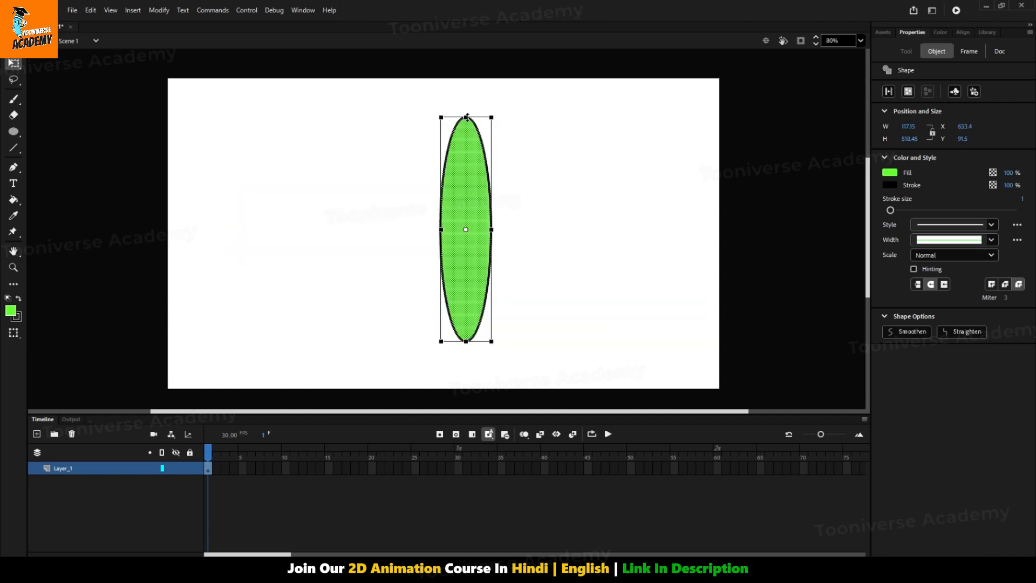
pyautogui.moveTo(466, 117); pyautogui.dragTo(468, 203)
pyautogui.moveTo(491, 255); pyautogui.dragTo(545, 313)
# Distort the oval by pulling its corners individually until it forms a slanted leaf shape about 500 by 470 px
pyautogui.scroll(3, 548, 330)
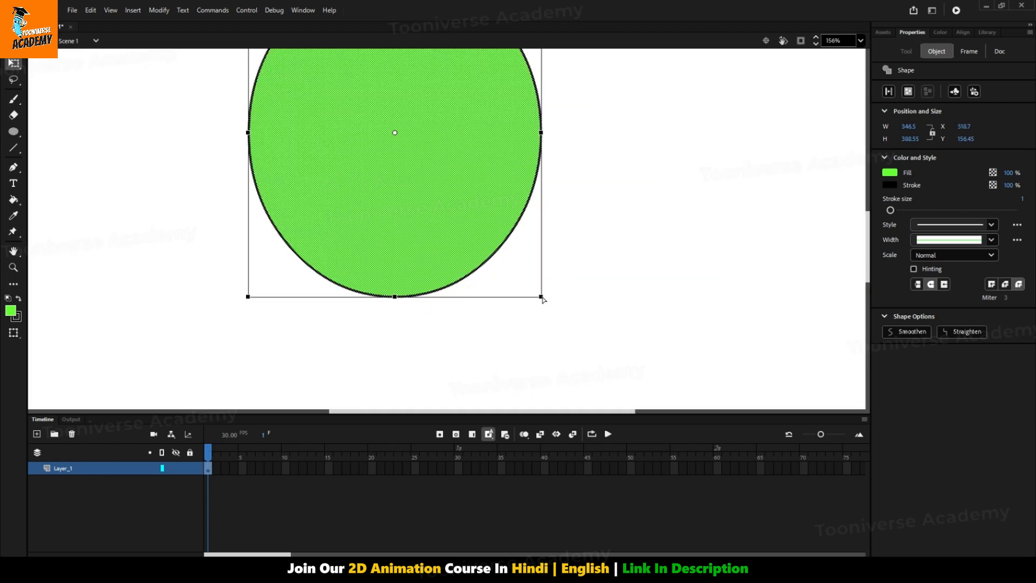
pyautogui.moveTo(543, 299); pyautogui.dragTo(675, 331)
pyautogui.scroll(-3, 366, 334)
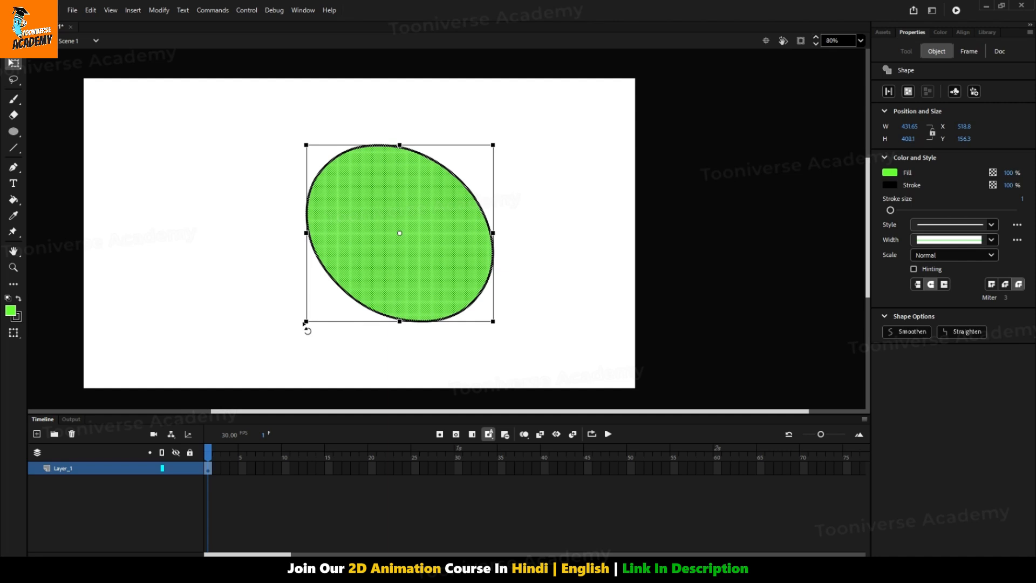
pyautogui.moveTo(306, 322); pyautogui.dragTo(244, 351)
pyautogui.moveTo(547, 121); pyautogui.dragTo(334, 157)
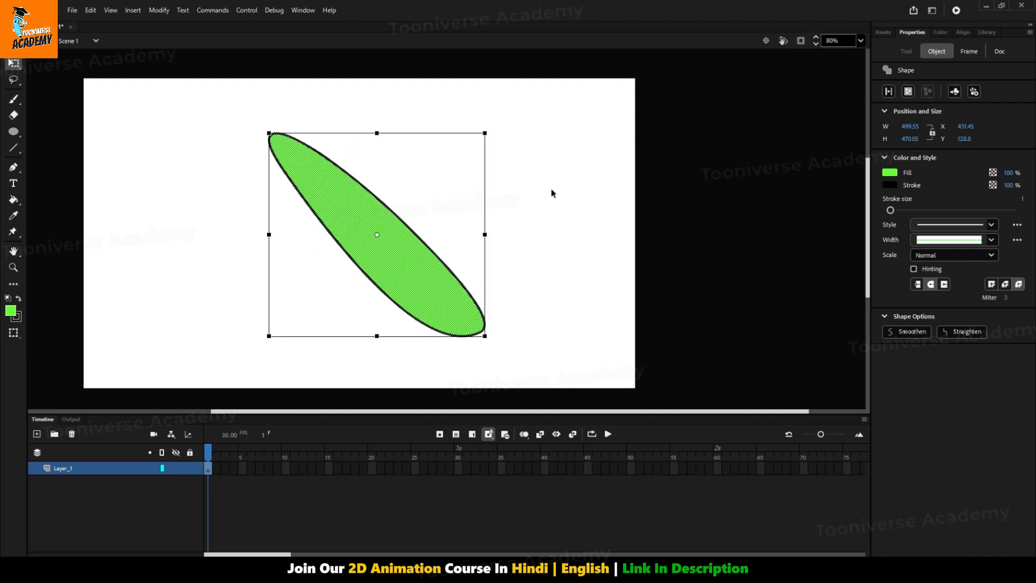
# Undo the last corner distortions and enlarge the oval about its centre to about 578 by 490 px
pyautogui.click(551, 193)
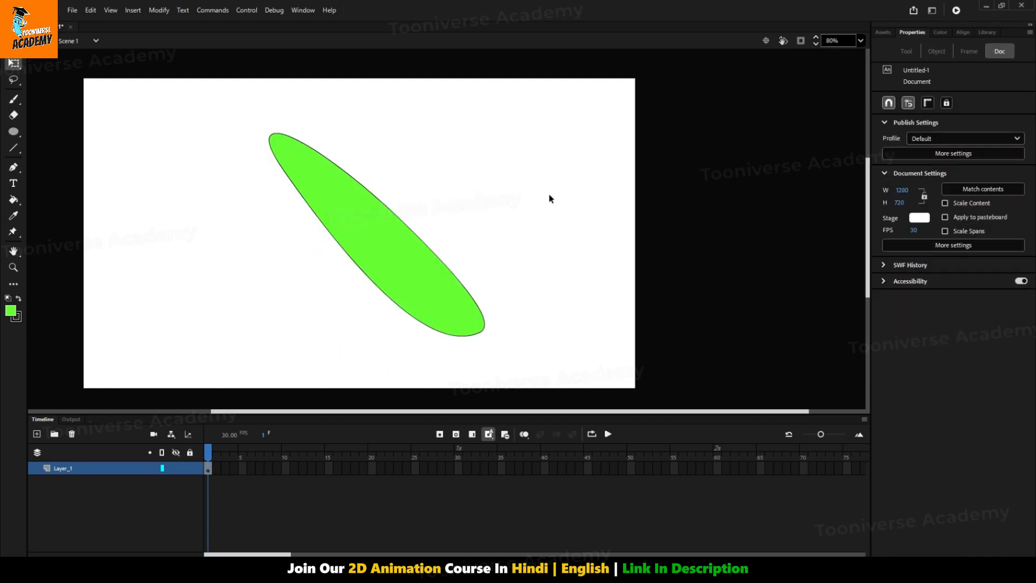
pyautogui.hotkey('ctrl', 'z')
pyautogui.hotkey('ctrl', 'z')
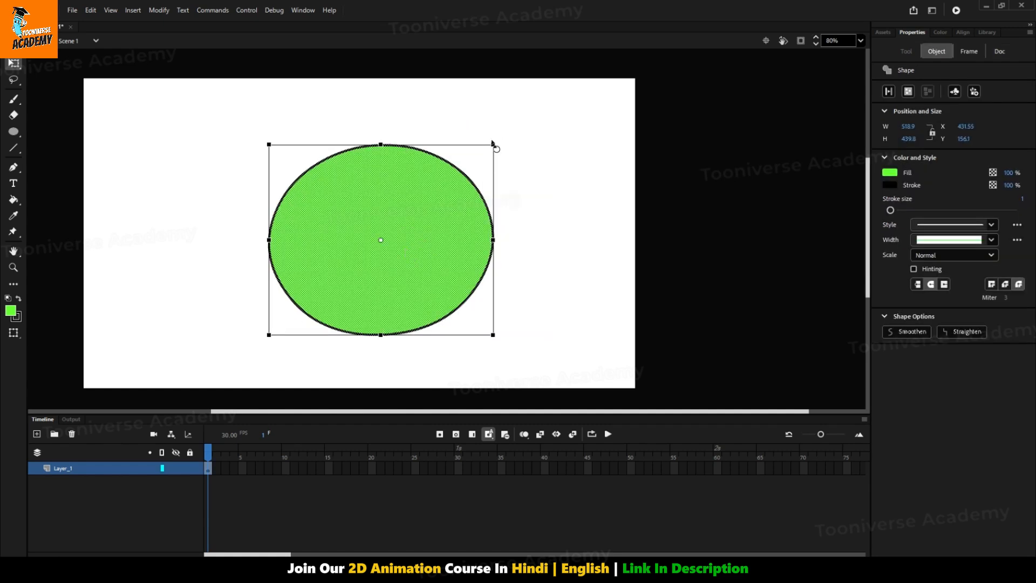
pyautogui.moveTo(493, 144); pyautogui.dragTo(616, 165)
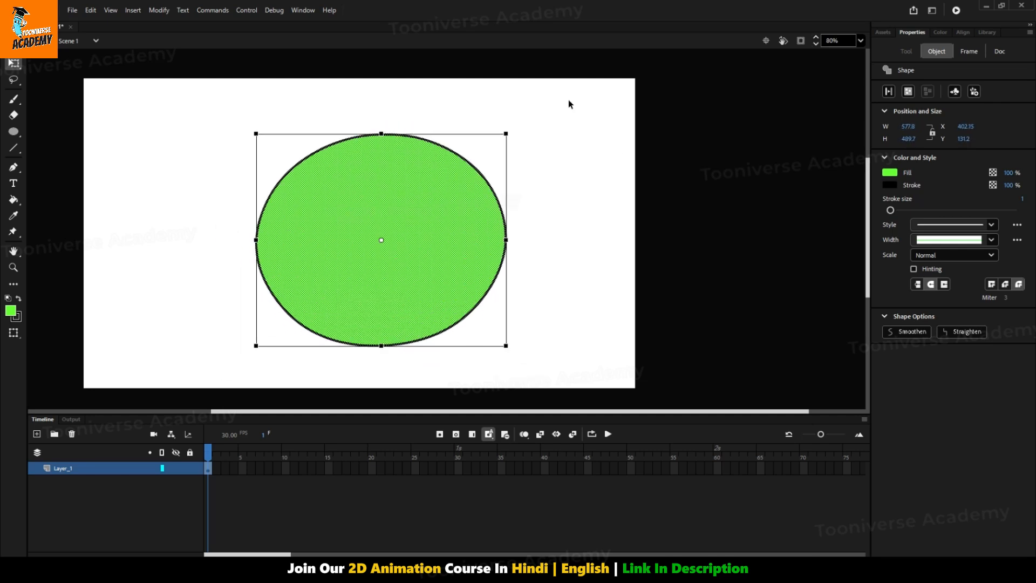
# Delete the oval and draw a green rectangle about 299 by 203 px in the upper-left part of the stage
pyautogui.press('Delete')
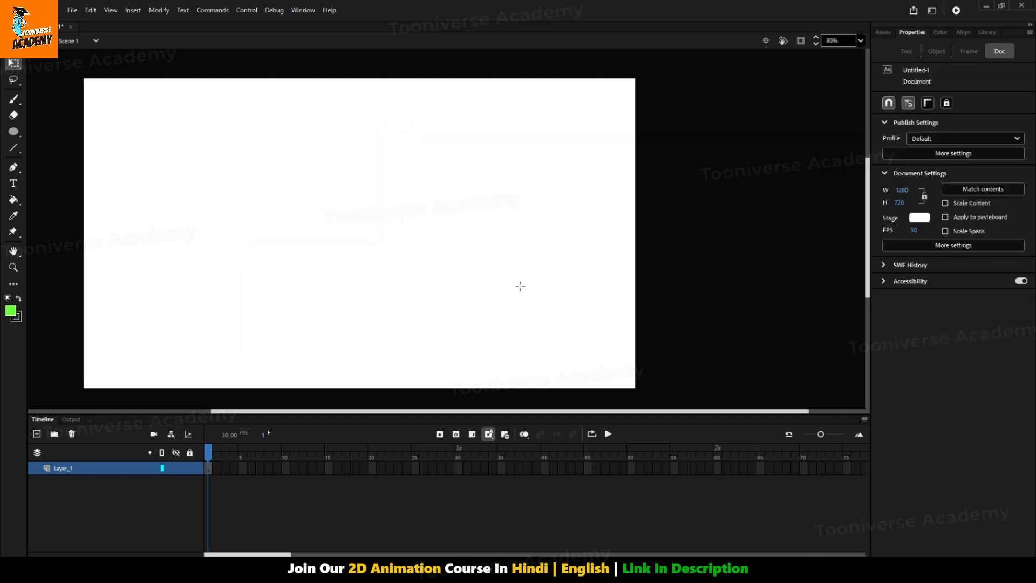
pyautogui.press('r')
pyautogui.moveTo(226, 158); pyautogui.dragTo(356, 246)
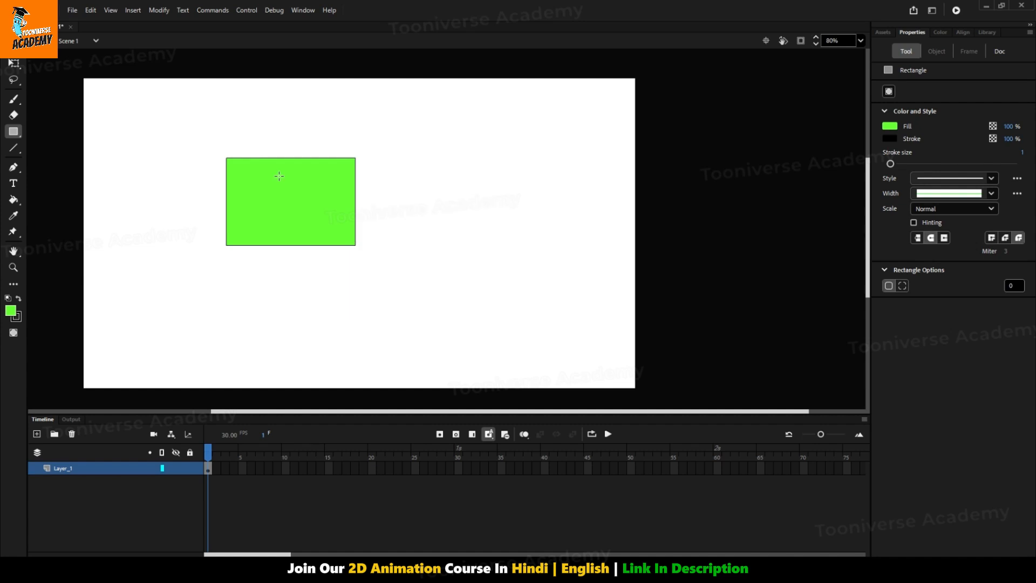
# Move the rectangle with its outline diagonally down toward the centre of the stage and deselect it
pyautogui.keyDown('ctrl'); pyautogui.click(290, 179); pyautogui.keyUp('ctrl')
pyautogui.moveTo(293, 183); pyautogui.dragTo(373, 233)
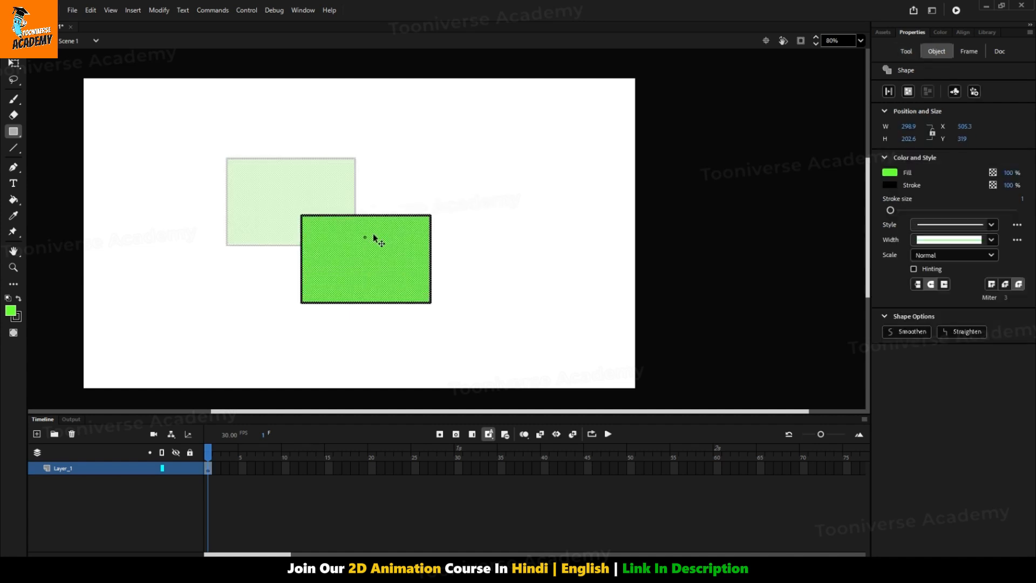
pyautogui.keyDown('ctrl'); pyautogui.click(529, 167); pyautogui.keyUp('ctrl')
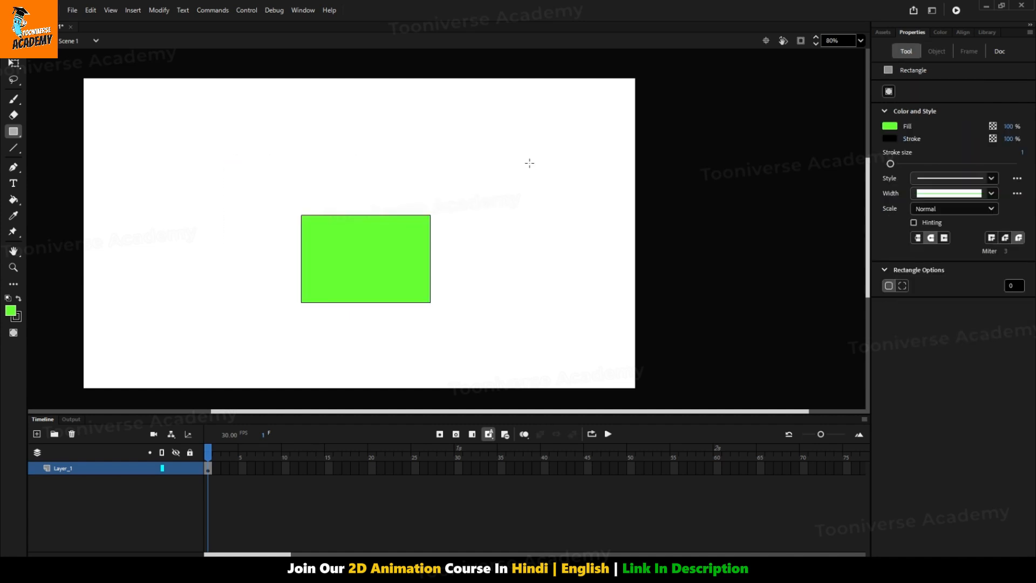
# Distort the rectangle with Free Transform by pulling both of its upper corners independently toward the left
pyautogui.press('q')
pyautogui.click(385, 262)
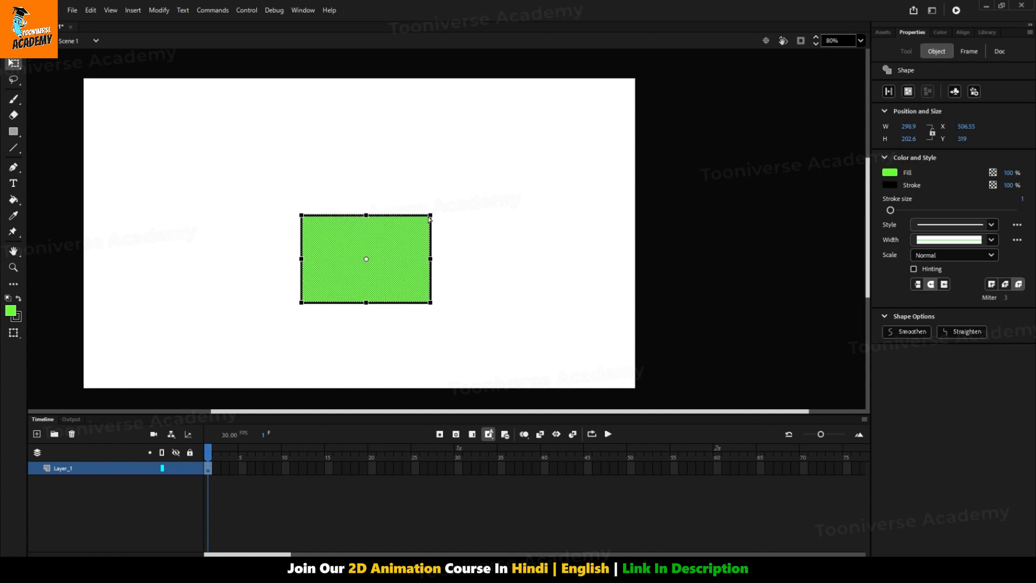
pyautogui.moveTo(430, 218); pyautogui.dragTo(372, 216)
pyautogui.moveTo(301, 216); pyautogui.dragTo(261, 226)
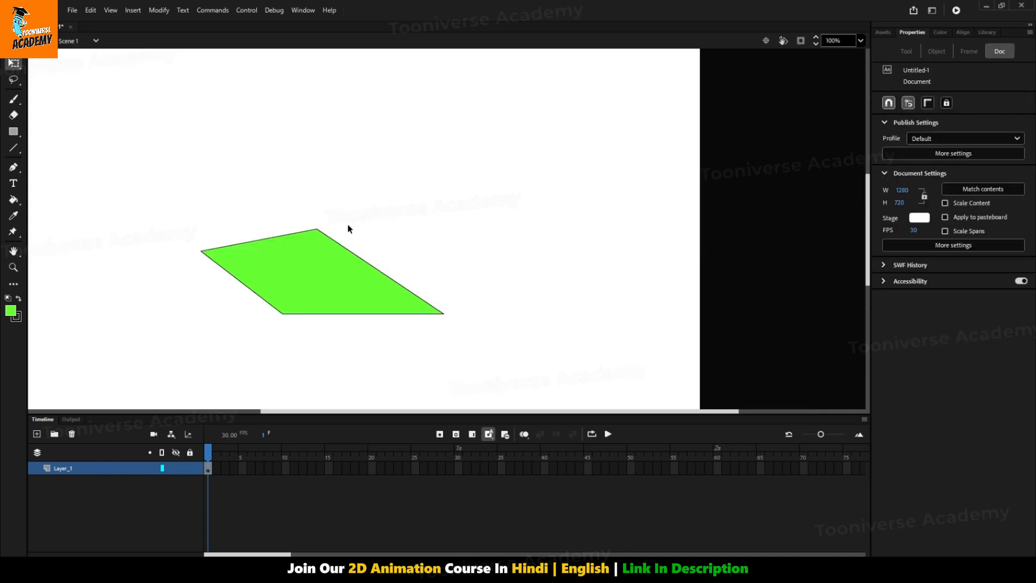
# Try rotating the whole distorted shape 45 degrees about its centre, and undo the rotation
pyautogui.moveTo(347, 225); pyautogui.dragTo(417, 182)
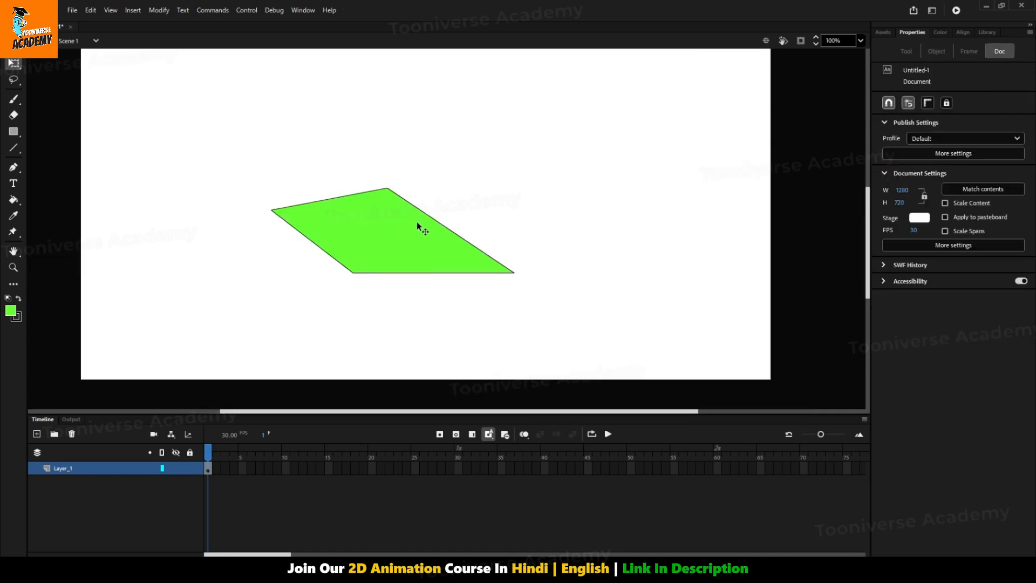
pyautogui.scroll(1, 427, 232)
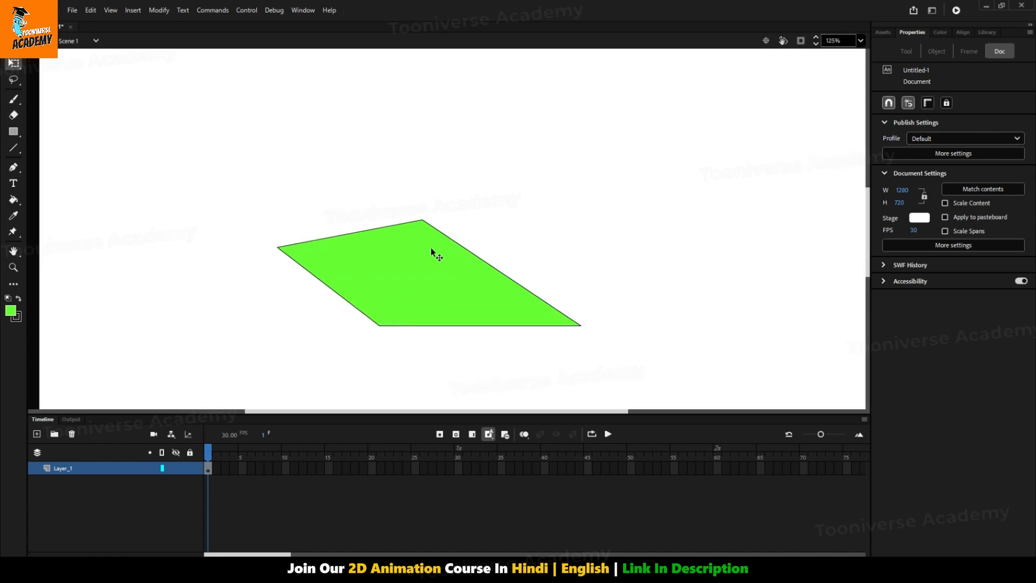
pyautogui.doubleClick(431, 247)
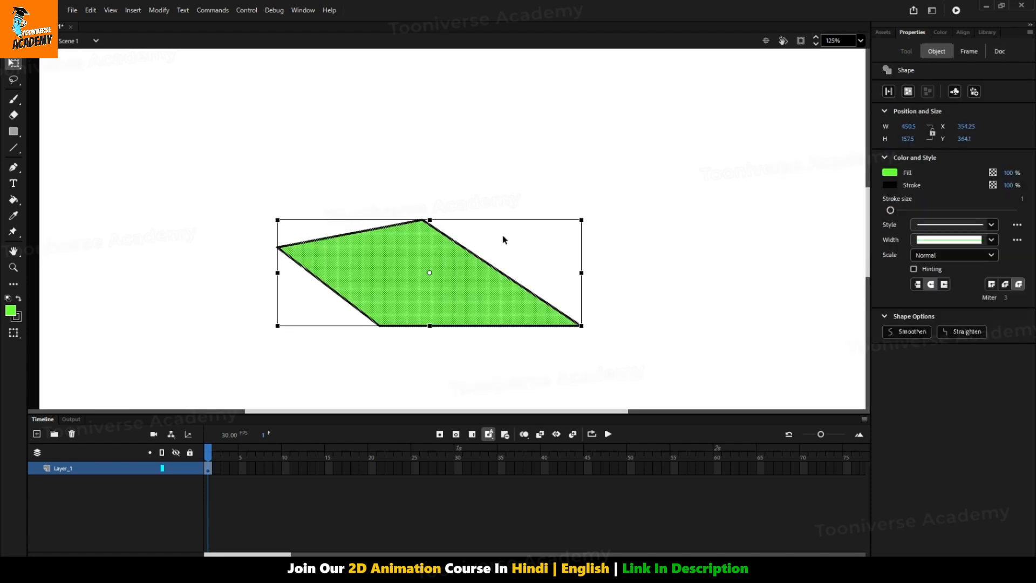
pyautogui.moveTo(608, 268); pyautogui.dragTo(525, 279)
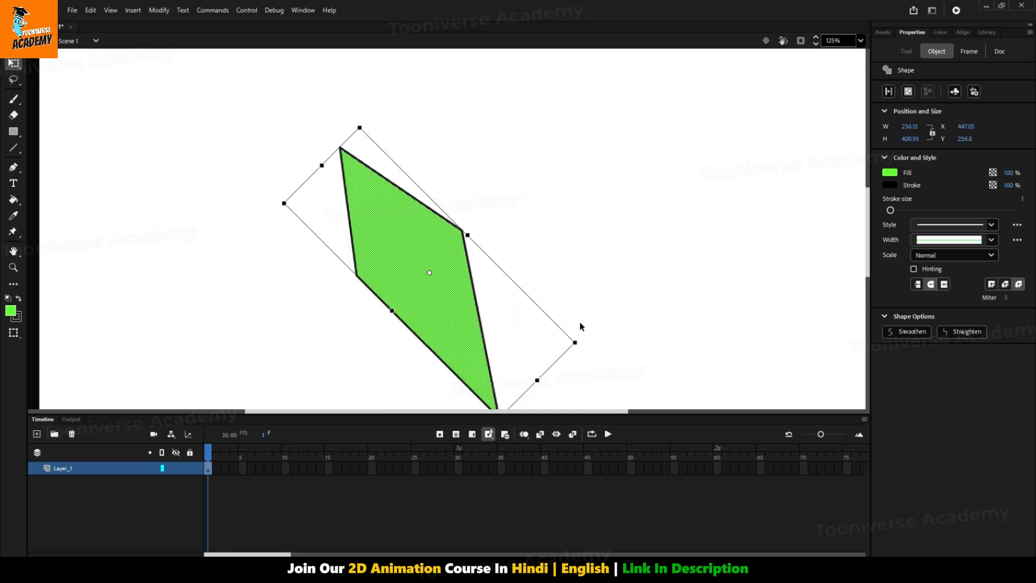
pyautogui.hotkey('ctrl', '2')
pyautogui.moveTo(584, 337); pyautogui.dragTo(694, 277)
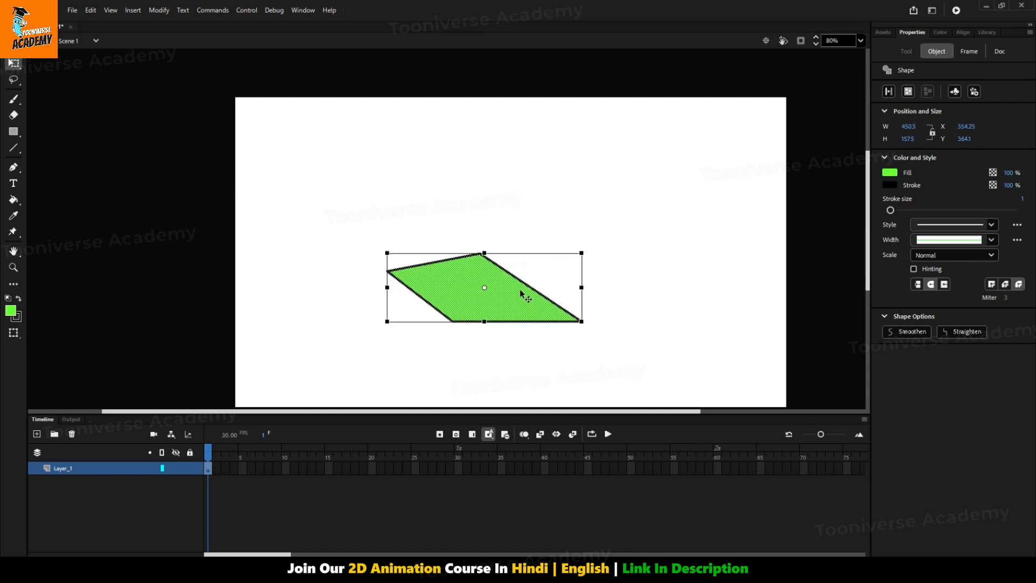
# Rotate, widen and slant the distorted shape with Free Transform, and clear it from the stage
pyautogui.moveTo(521, 293); pyautogui.dragTo(561, 254)
pyautogui.moveTo(630, 219); pyautogui.dragTo(628, 184)
pyautogui.moveTo(622, 240); pyautogui.dragTo(740, 259)
pyautogui.moveTo(571, 303); pyautogui.dragTo(345, 310)
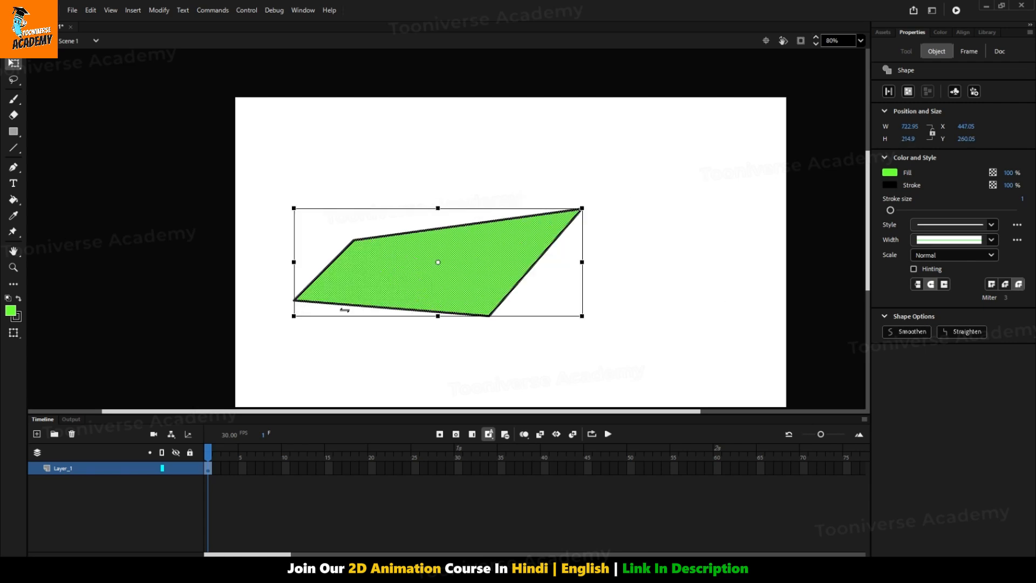
pyautogui.moveTo(439, 209); pyautogui.dragTo(633, 152)
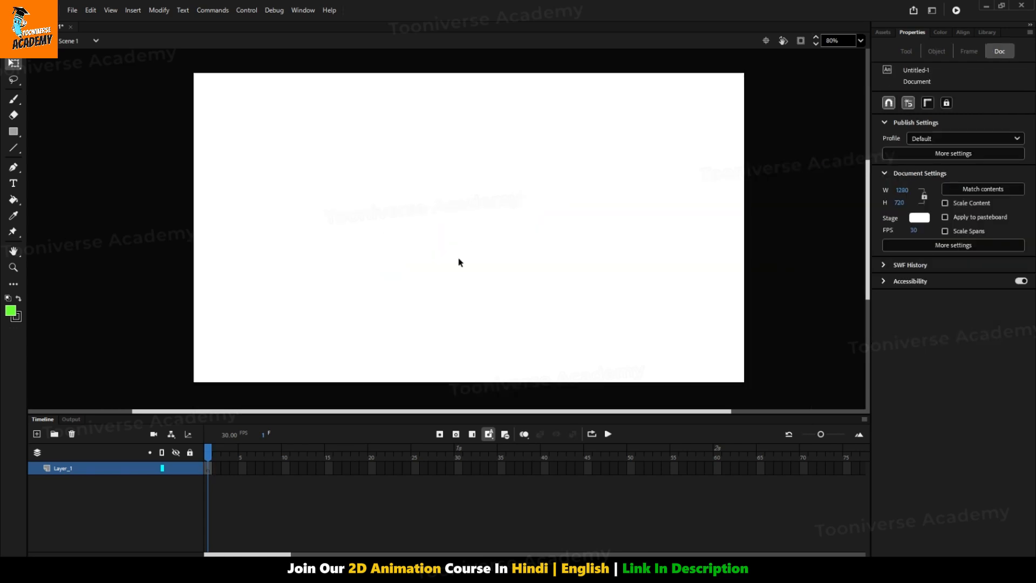
# Set the Rectangle tool's stroke to none and undo the trial rectangles
pyautogui.press('r')
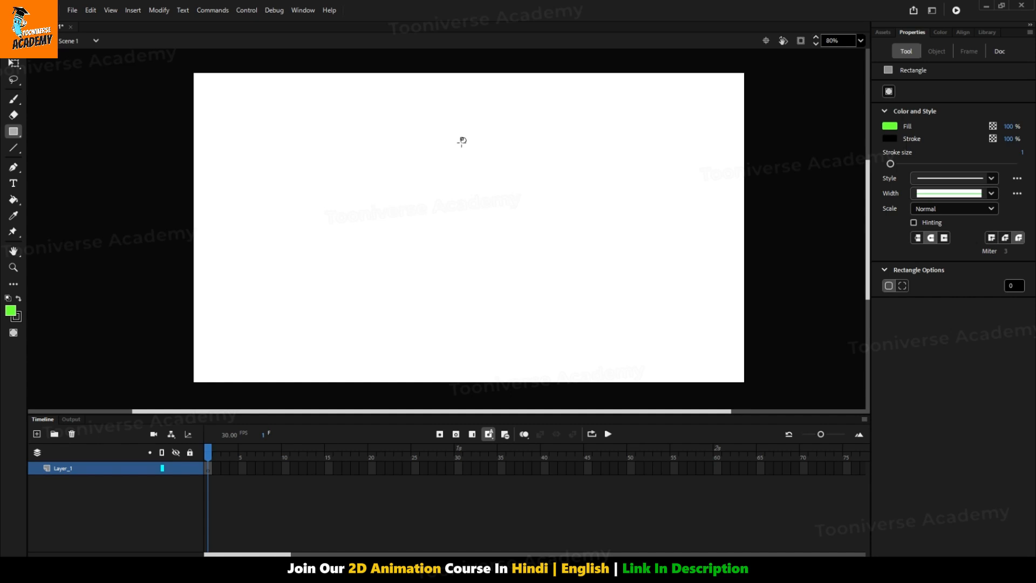
pyautogui.moveTo(463, 138); pyautogui.dragTo(659, 322)
pyautogui.hotkey('ctrl', 'z')
pyautogui.click(889, 140)
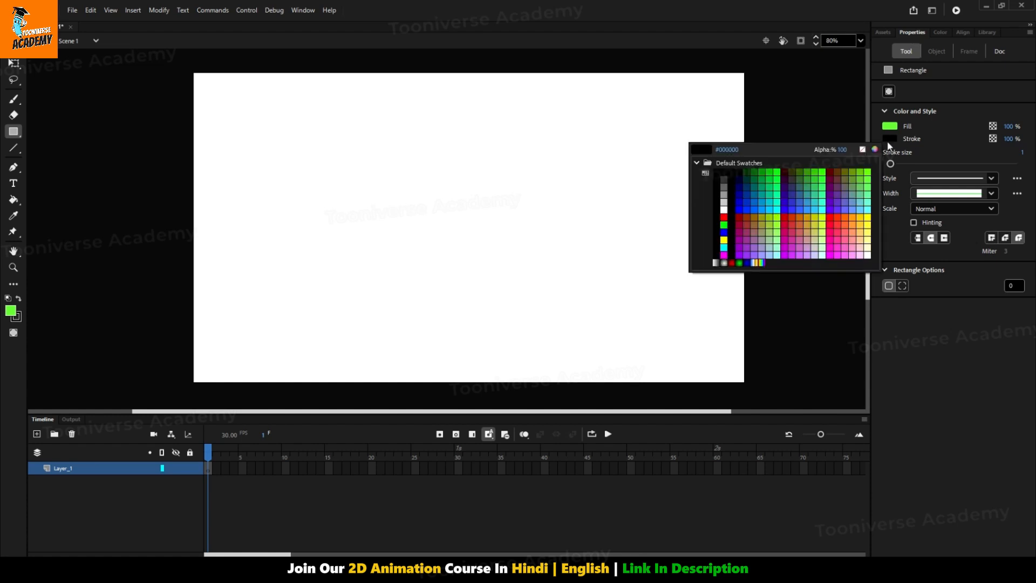
pyautogui.click(863, 150)
pyautogui.moveTo(372, 171); pyautogui.dragTo(469, 282)
pyautogui.hotkey('ctrl', 'z')
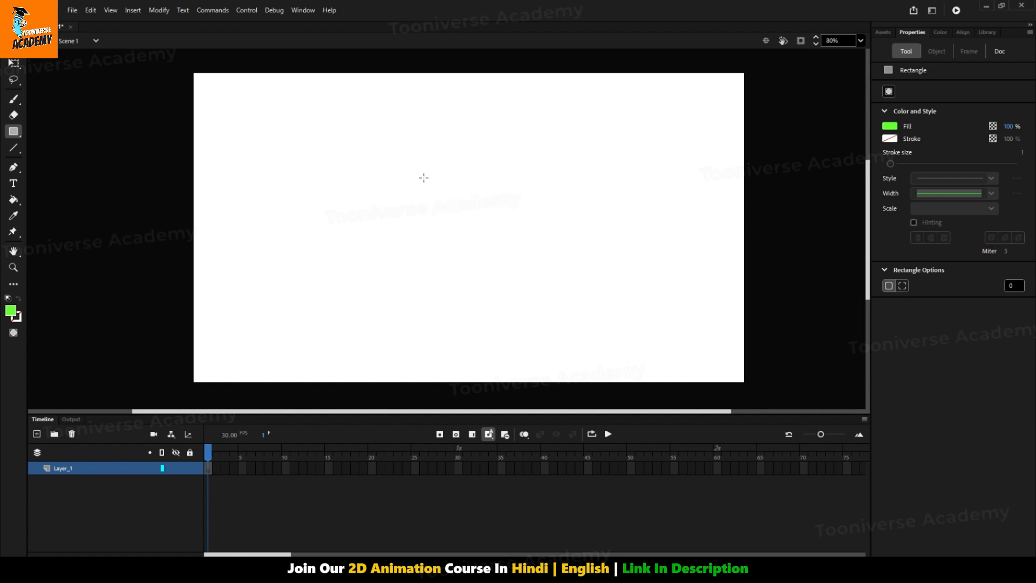
# Draw overlapping green rectangles of different heights without outlines side by side as a building silhouette
pyautogui.moveTo(371, 166)
pyautogui.mouseDown()
pyautogui.moveTo(387, 283)
pyautogui.moveTo(429, 312)
pyautogui.mouseUp()
pyautogui.moveTo(424, 135)
pyautogui.mouseDown()
pyautogui.moveTo(444, 211)
pyautogui.moveTo(483, 289)
pyautogui.moveTo(469, 315)
pyautogui.mouseUp()
pyautogui.moveTo(445, 235); pyautogui.dragTo(513, 320)
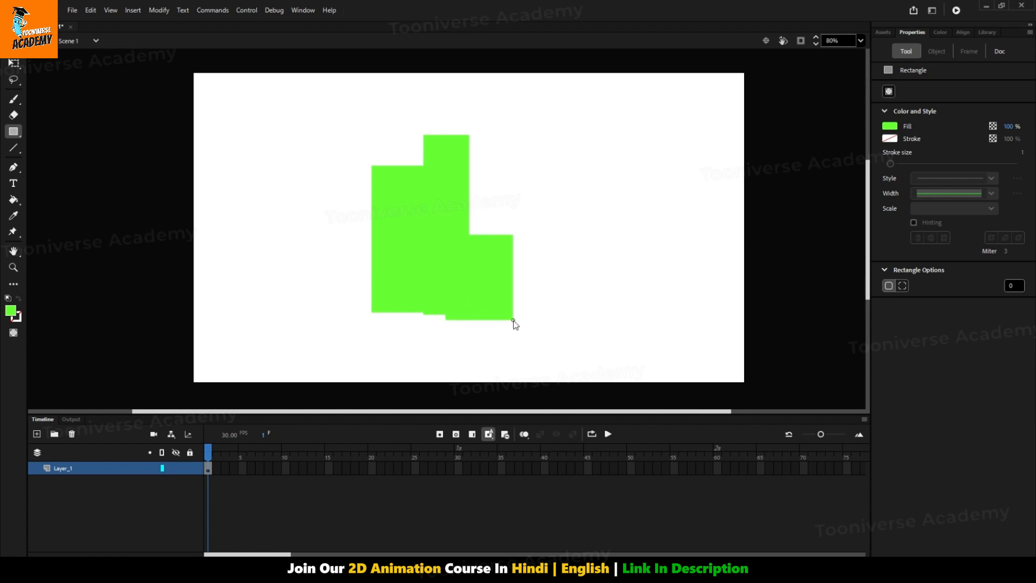
pyautogui.moveTo(502, 164); pyautogui.dragTo(564, 315)
pyautogui.moveTo(547, 233); pyautogui.dragTo(686, 325)
# Add a tall block at the silhouette's right end, trim the uneven bottom strip and shift the shape left
pyautogui.moveTo(588, 153)
pyautogui.mouseDown()
pyautogui.moveTo(685, 321)
pyautogui.moveTo(324, 354)
pyautogui.mouseUp()
pyautogui.press('Delete')
pyautogui.moveTo(559, 263); pyautogui.dragTo(492, 284)
# Distort the silhouette with Free Transform, pulling its right-hand corners up and down so it appears in perspective
pyautogui.press('q')
pyautogui.click(523, 262)
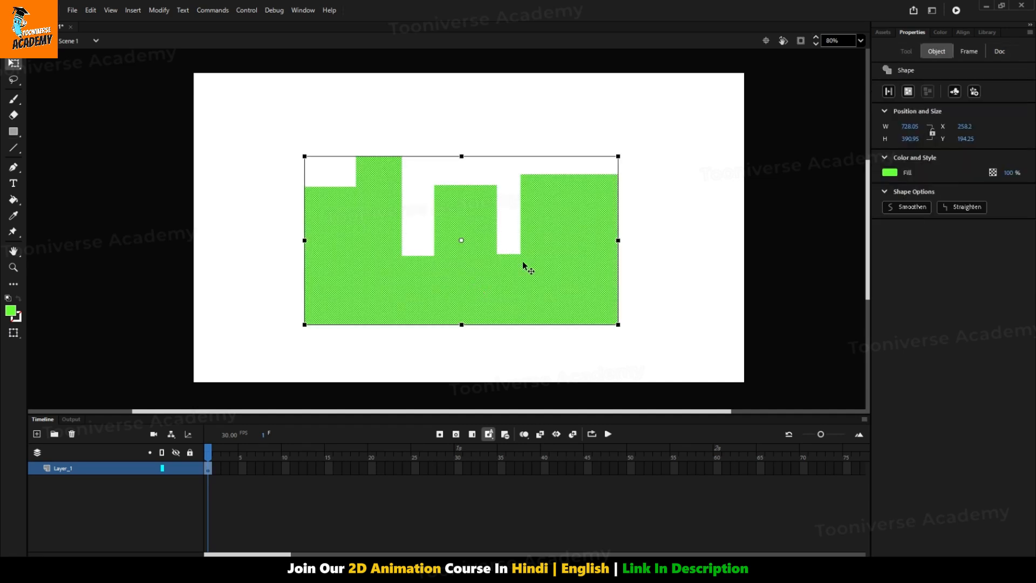
pyautogui.moveTo(619, 157); pyautogui.dragTo(618, 94)
pyautogui.moveTo(618, 325); pyautogui.dragTo(638, 382)
# Draw black receding lines from the right upper corners of the three building blocks with the Line tool
pyautogui.press('n')
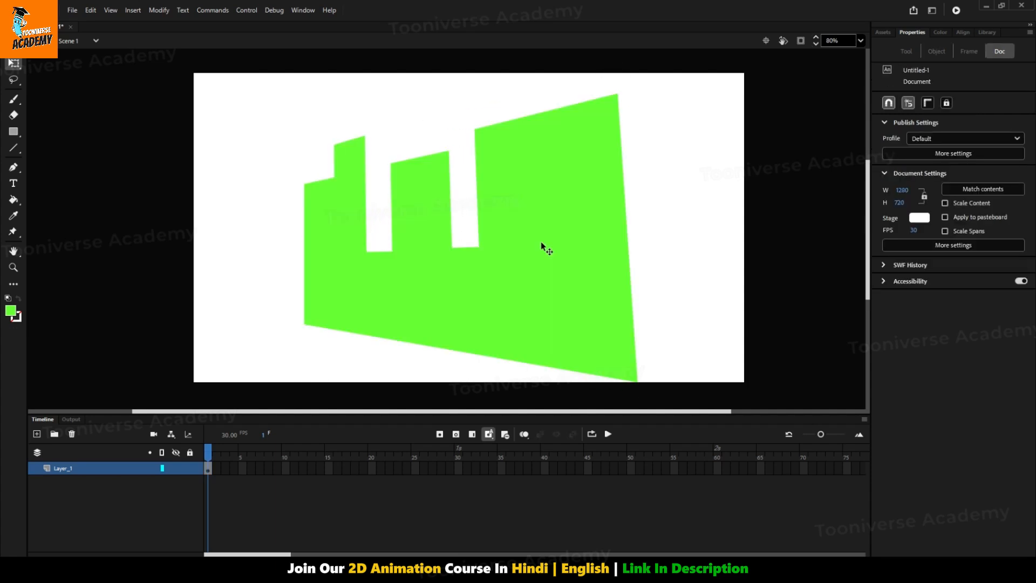
pyautogui.moveTo(618, 94)
pyautogui.mouseDown()
pyautogui.moveTo(734, 70)
pyautogui.moveTo(738, 130)
pyautogui.mouseUp()
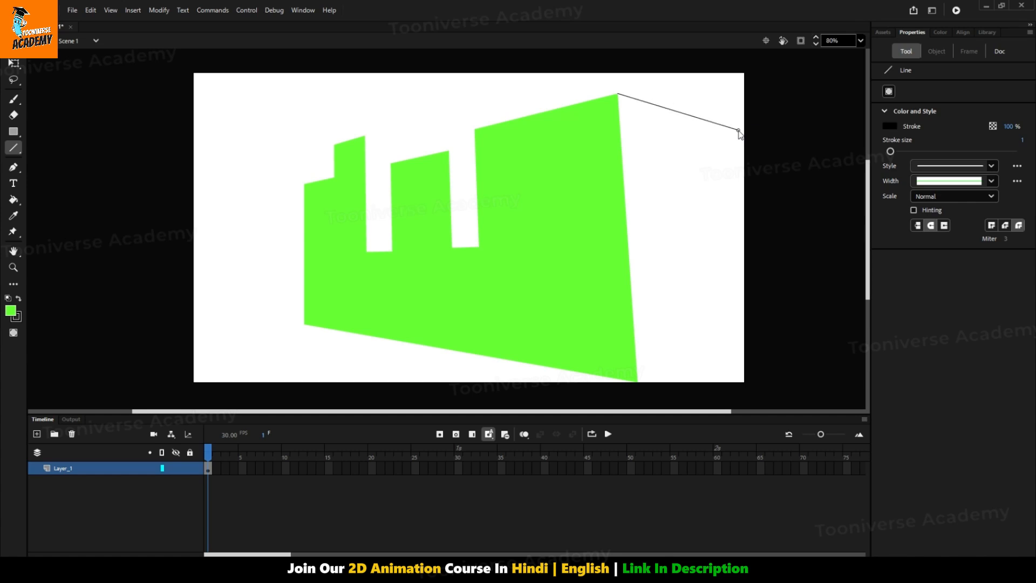
pyautogui.moveTo(449, 151)
pyautogui.mouseDown()
pyautogui.moveTo(488, 169)
pyautogui.moveTo(475, 164)
pyautogui.mouseUp()
pyautogui.moveTo(365, 136)
pyautogui.mouseDown()
pyautogui.moveTo(398, 163)
pyautogui.moveTo(407, 159)
pyautogui.mouseUp()
# Select the silhouette and all its lines and scale them down together about their centre
pyautogui.scroll(-1, 278, 392)
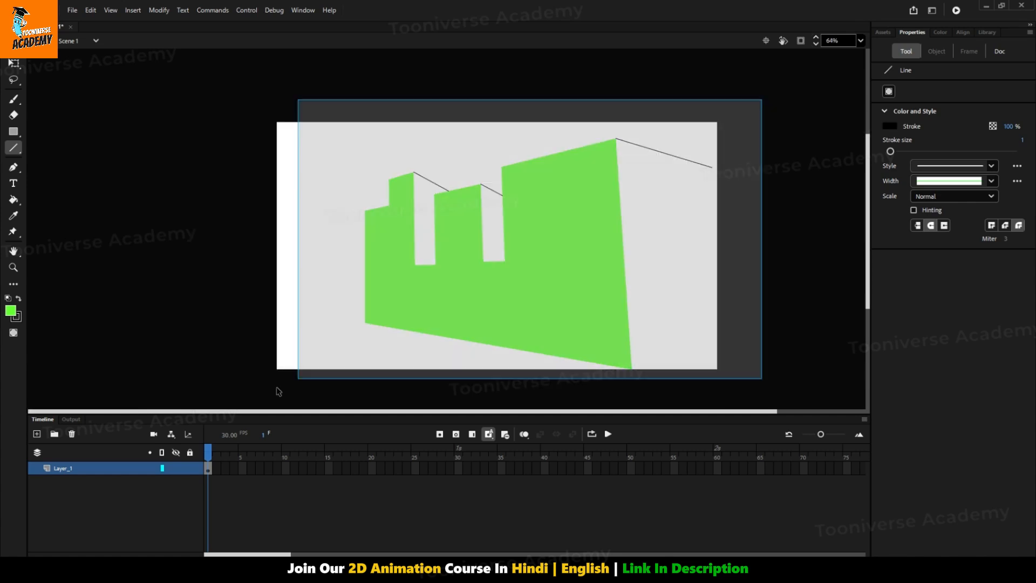
pyautogui.hotkey('ctrl', 'a')
pyautogui.press('q')
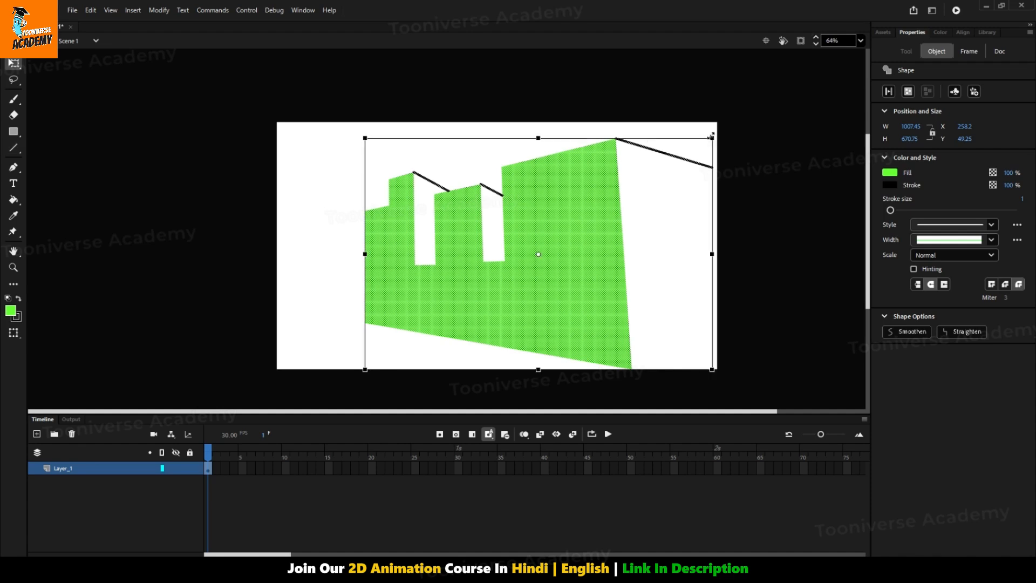
pyautogui.moveTo(712, 137)
pyautogui.mouseDown()
pyautogui.moveTo(679, 160)
pyautogui.moveTo(688, 337)
pyautogui.mouseUp()
pyautogui.click(753, 163)
# Draw the vertical back edge and slanted bottom edge that close the side face of the tallest building
pyautogui.press('n')
pyautogui.moveTo(699, 341); pyautogui.dragTo(692, 327)
pyautogui.moveTo(614, 347); pyautogui.dragTo(692, 326)
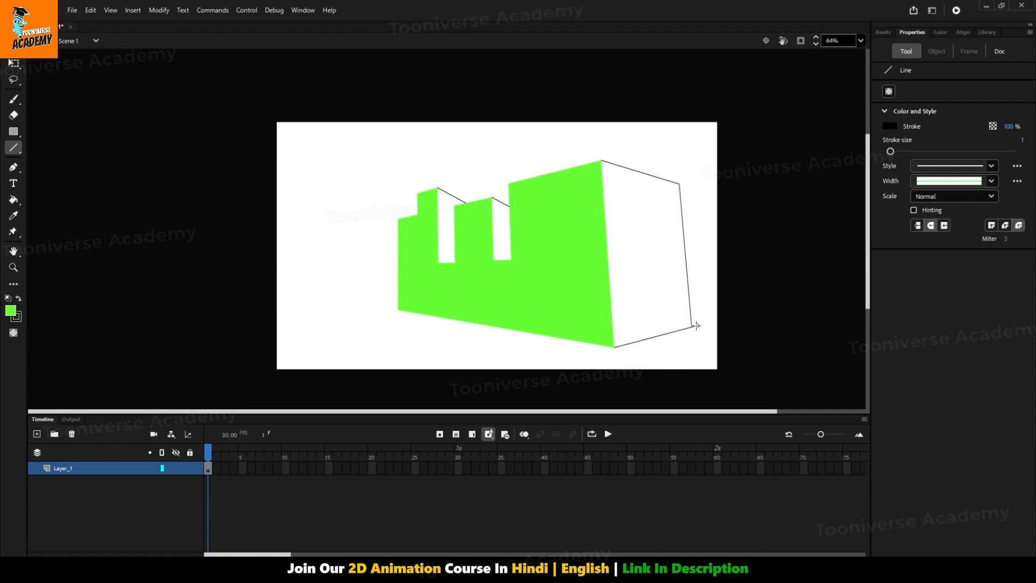
# Fill the tallest building's side face and the two gaps between the blocks with a darker green using the Paint Bucket
pyautogui.scroll(1, 693, 324)
pyautogui.press('k')
pyautogui.click(894, 127)
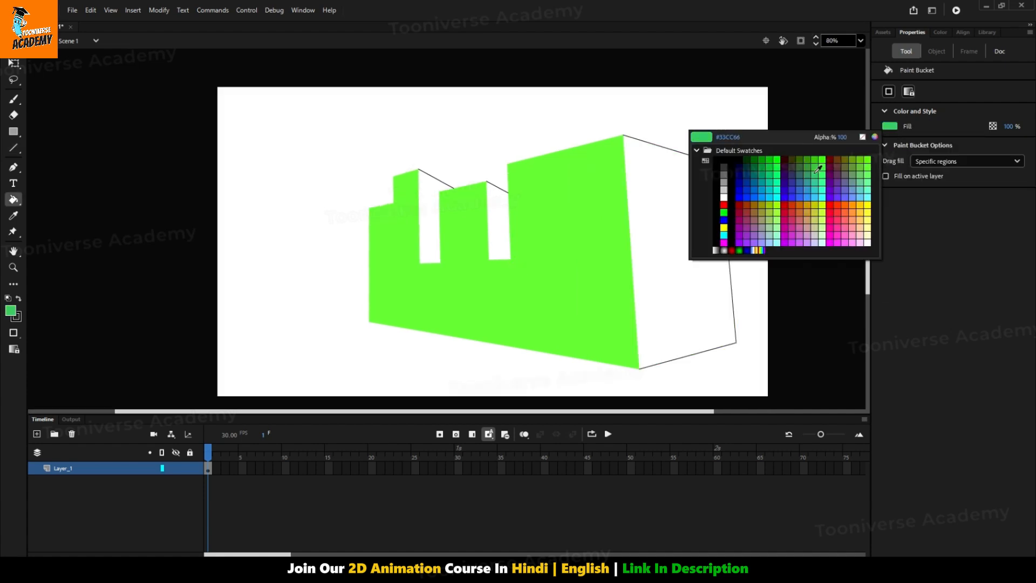
pyautogui.click(818, 167)
pyautogui.click(699, 236)
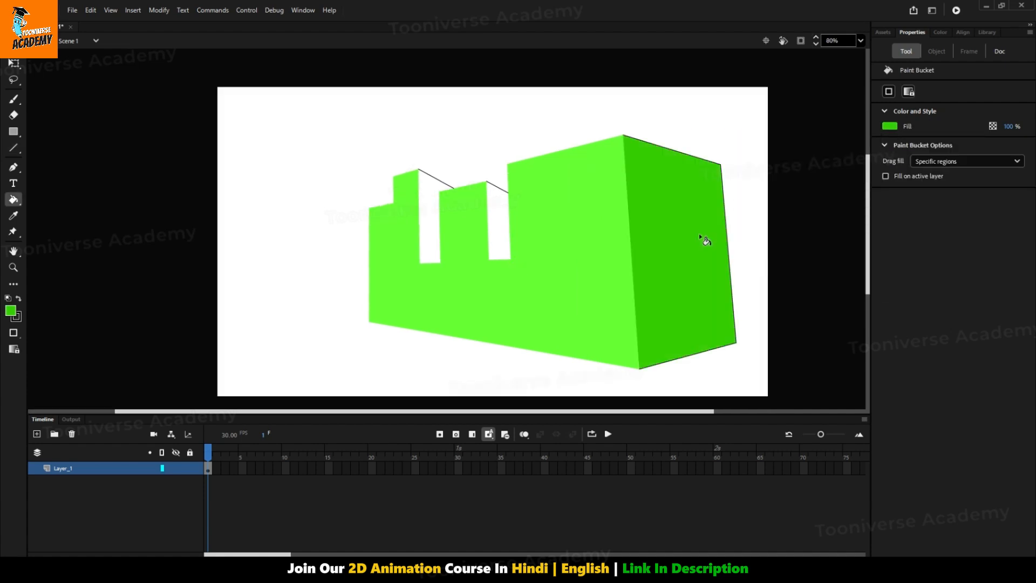
pyautogui.click(499, 231)
pyautogui.click(428, 208)
# Delete the two short black receding lines above the dark green side faces of the smaller blocks
pyautogui.moveTo(808, 108); pyautogui.dragTo(302, 384)
pyautogui.keyDown('ctrl'); pyautogui.click(431, 173); pyautogui.keyUp('ctrl')
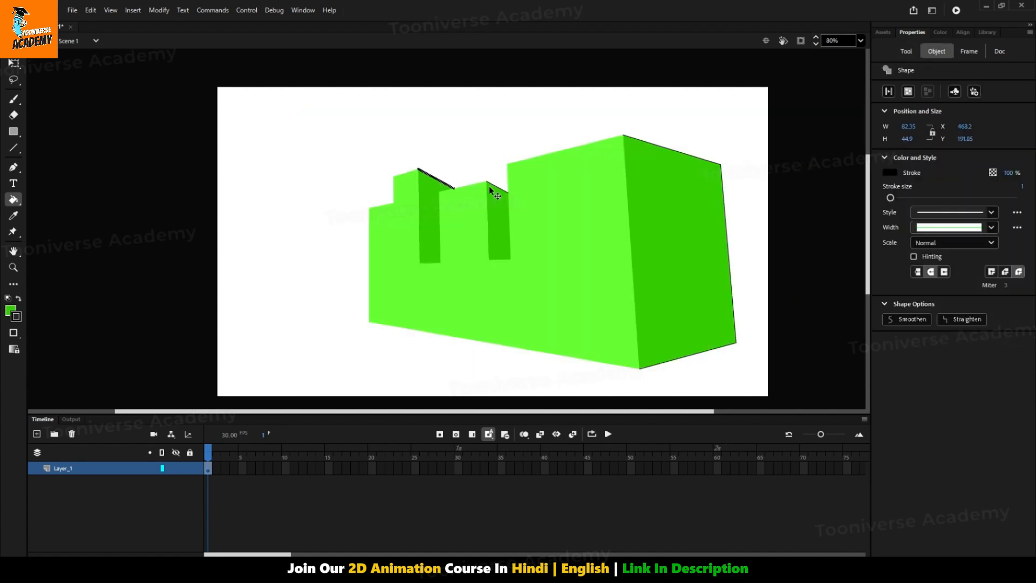
pyautogui.keyDown('ctrl'); pyautogui.keyDown('shift'); pyautogui.click(492, 185); pyautogui.keyUp('shift'); pyautogui.keyUp('ctrl')
pyautogui.press('Delete')
# Select the whole city block and set its stroke to none to remove the remaining black outlines
pyautogui.scroll(-1, 661, 154)
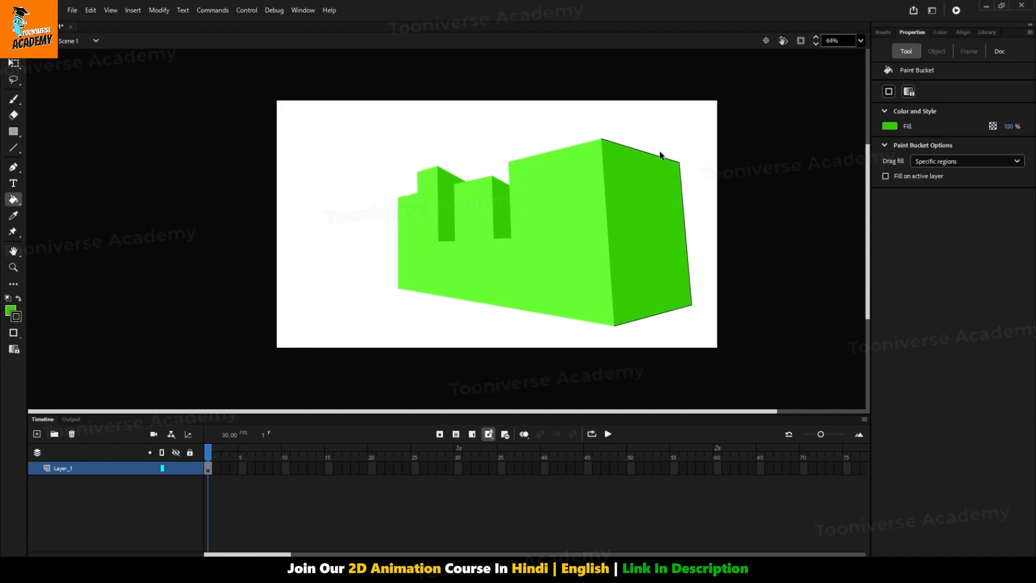
pyautogui.moveTo(739, 101); pyautogui.dragTo(334, 335)
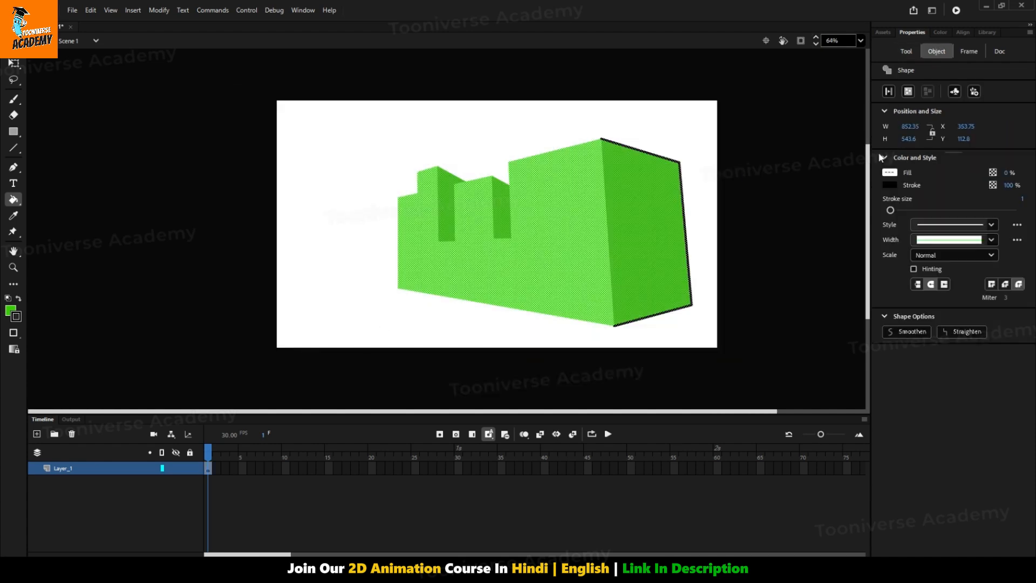
pyautogui.click(890, 185)
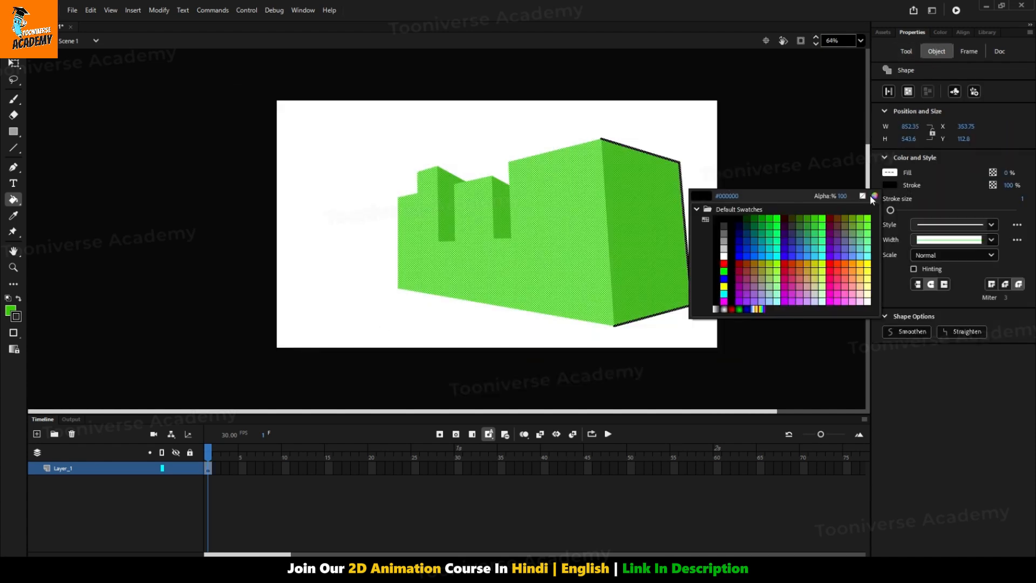
pyautogui.click(862, 196)
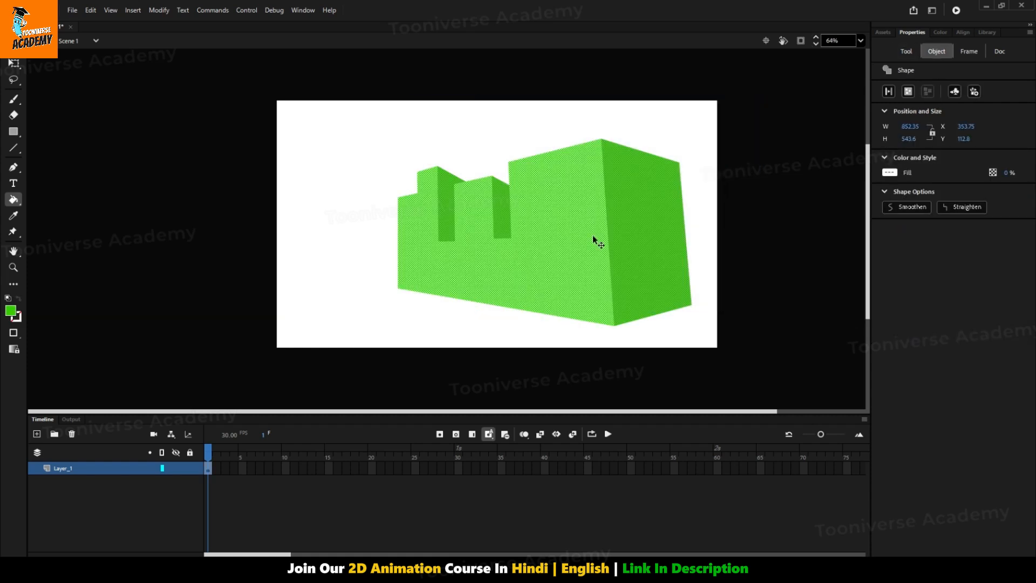
# Move the whole city block left on the stage to about X 214 and deselect it
pyautogui.press('v')
pyautogui.moveTo(584, 208); pyautogui.dragTo(545, 205)
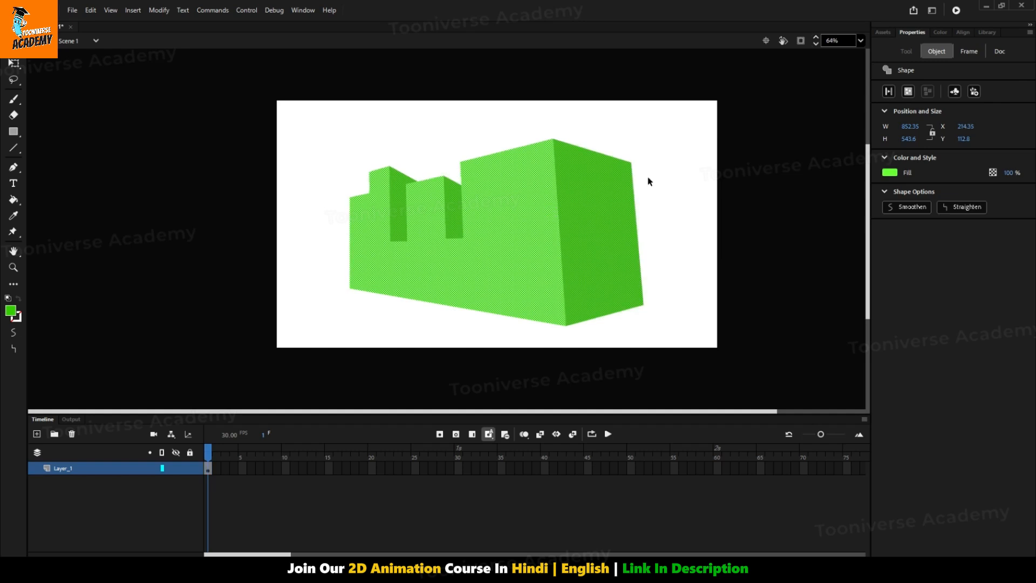
pyautogui.click(646, 176)
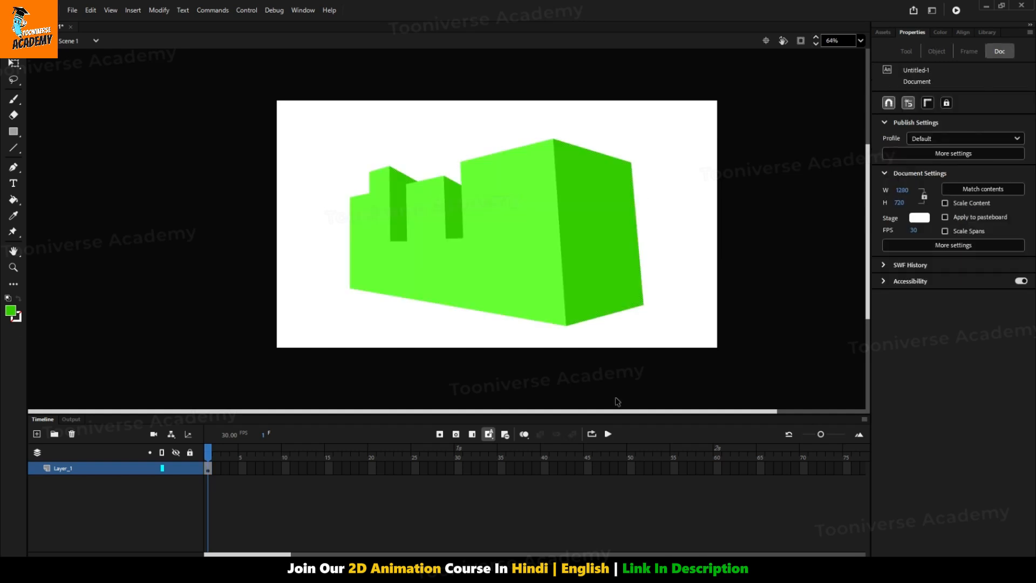